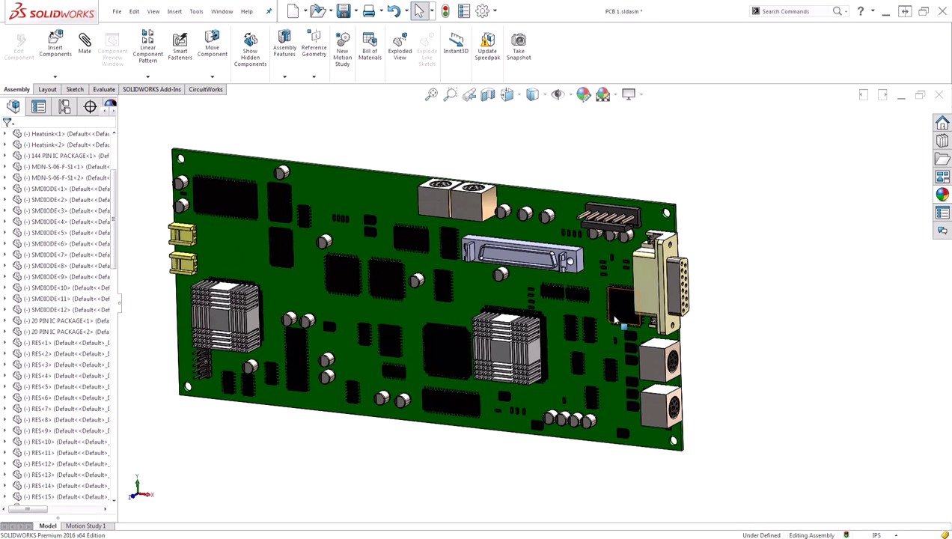
Step: Launch Clearance Verification from the Evaluate tab for the PCB assembly
{"action": "scroll", "coordinate": [620, 330], "scroll_direction": "down", "scroll_amount": 2}
{"action": "scroll", "coordinate": [457, 365], "scroll_direction": "down", "scroll_amount": 2}
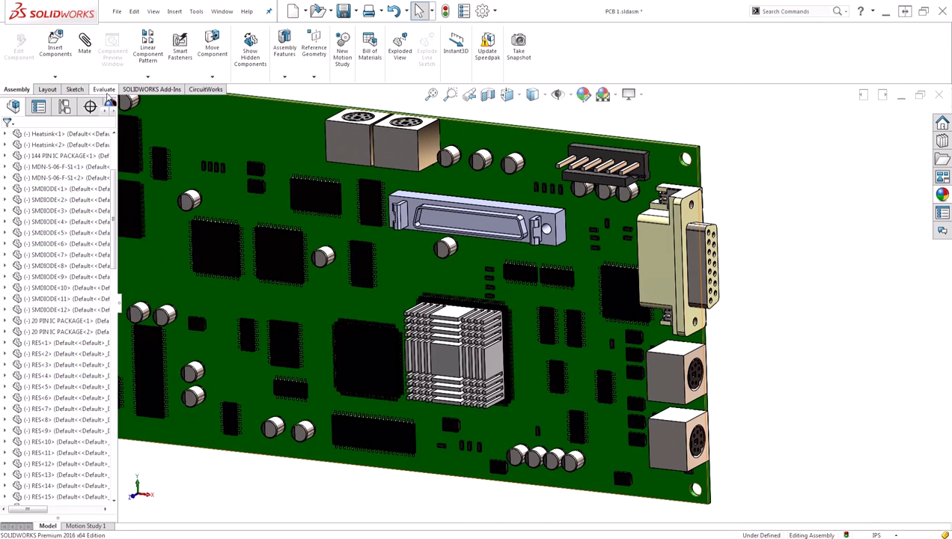
{"action": "left_click", "coordinate": [102, 90]}
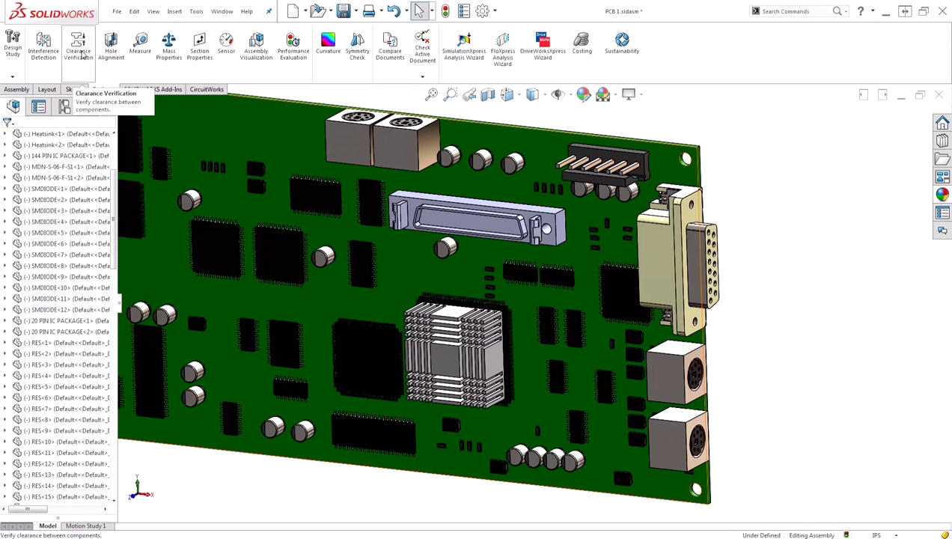
{"action": "left_click", "coordinate": [80, 51]}
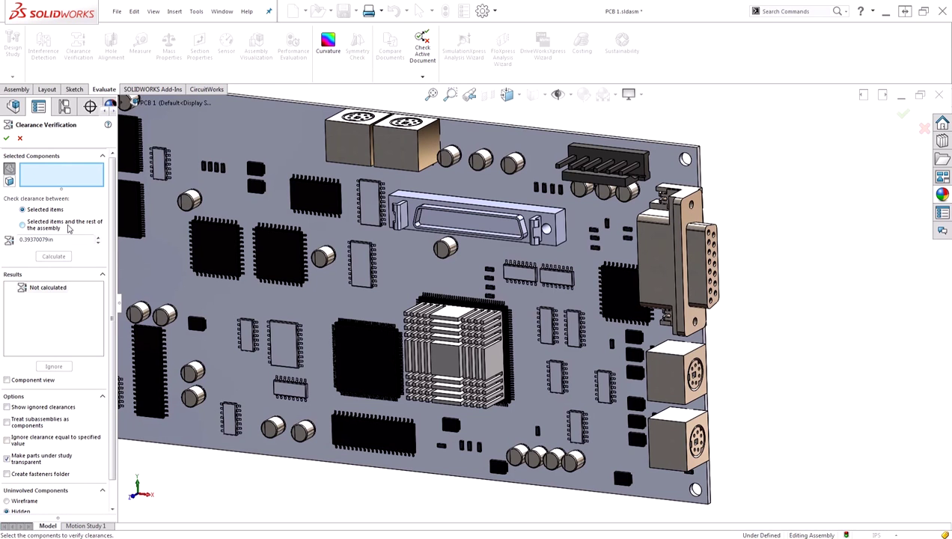
Step: Check heatsink, ribbon socket and both mini-DIN connectors at 1in minimum clearance, finding 0.86in and 0.2in
{"action": "left_click", "coordinate": [449, 363]}
{"action": "left_click", "coordinate": [479, 219]}
{"action": "left_click", "coordinate": [672, 370]}
{"action": "left_click", "coordinate": [676, 438]}
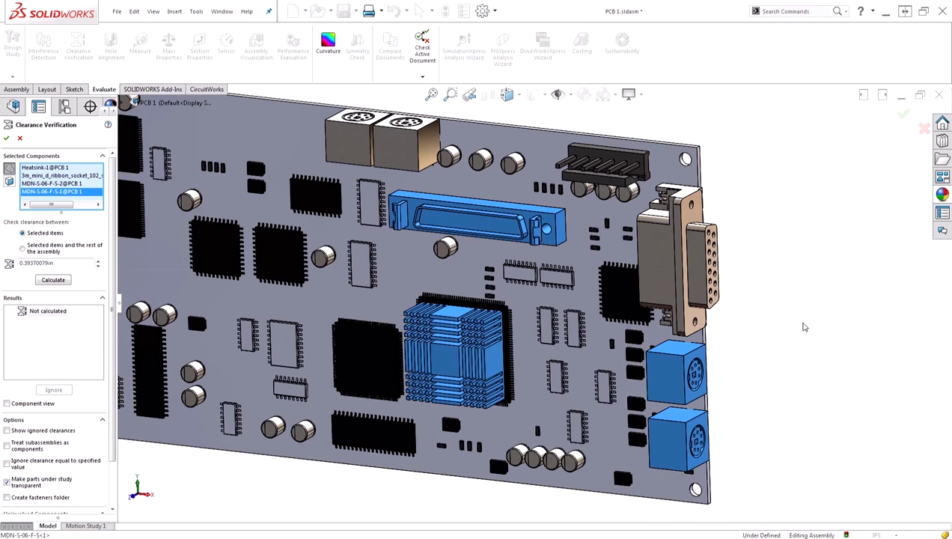
{"action": "double_click", "coordinate": [60, 263]}
{"action": "type", "text": "1.00in"}
{"action": "left_click", "coordinate": [63, 280]}
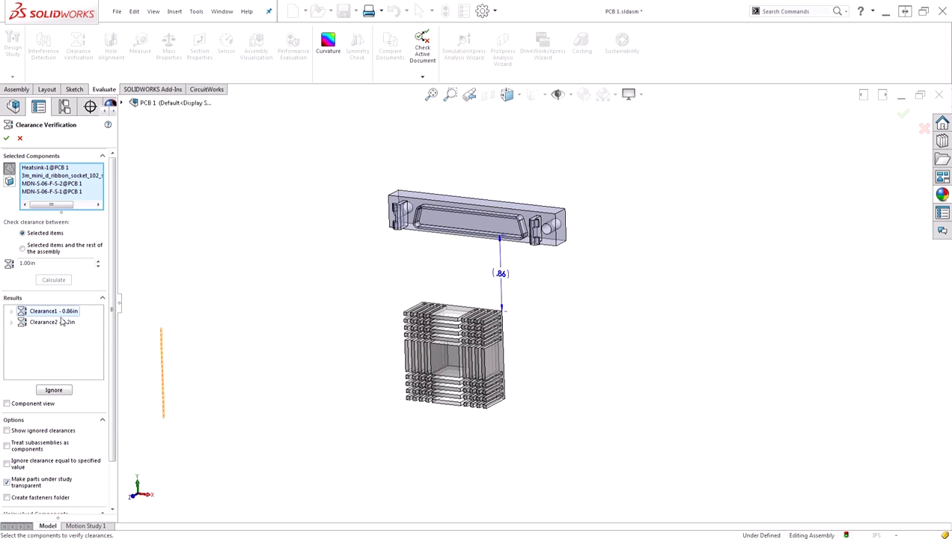
Step: Ignore the 0.2in mini-DIN-to-mini-DIN clearance and select the 0.86in heatsink-to-socket result
{"action": "left_click", "coordinate": [56, 322]}
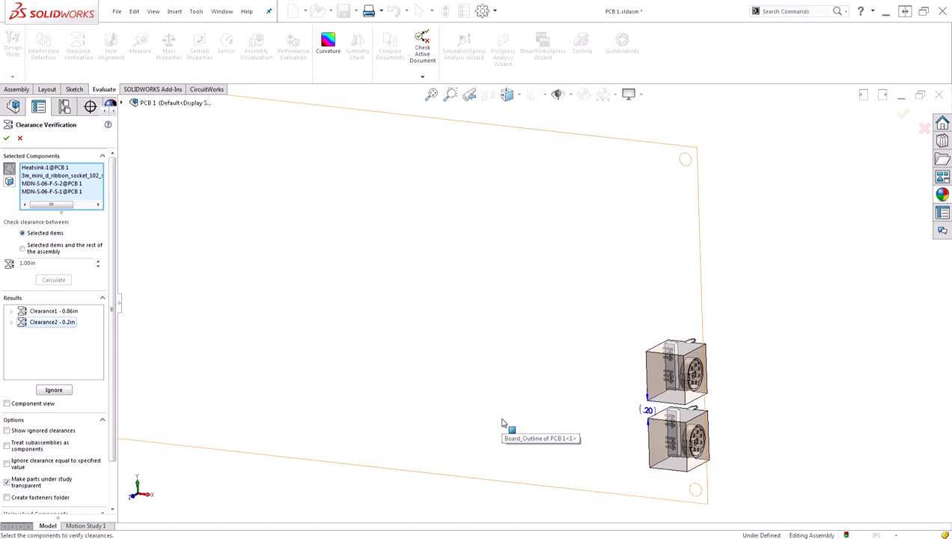
{"action": "left_click", "coordinate": [50, 391]}
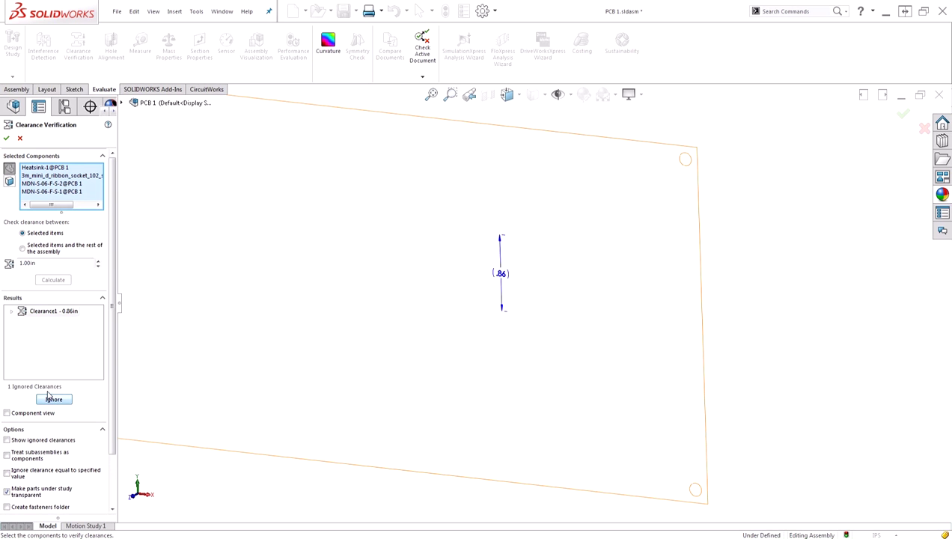
{"action": "left_click", "coordinate": [53, 314]}
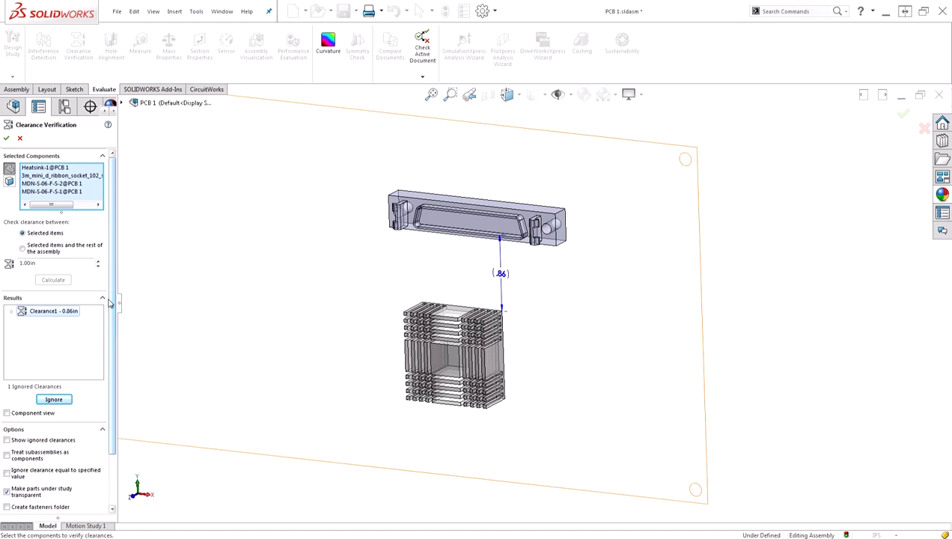
Step: Preview Uninvolved Components as Wireframe, Hidden, Transparent and Use current, settling on Wireframe
{"action": "left_click_drag", "start_coordinate": [111, 299], "coordinate": [105, 354]}
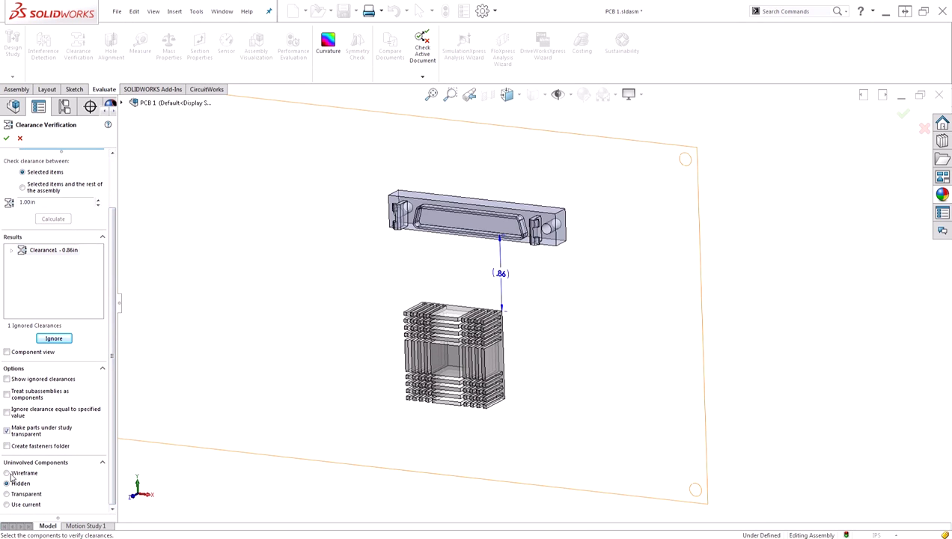
{"action": "left_click", "coordinate": [7, 473]}
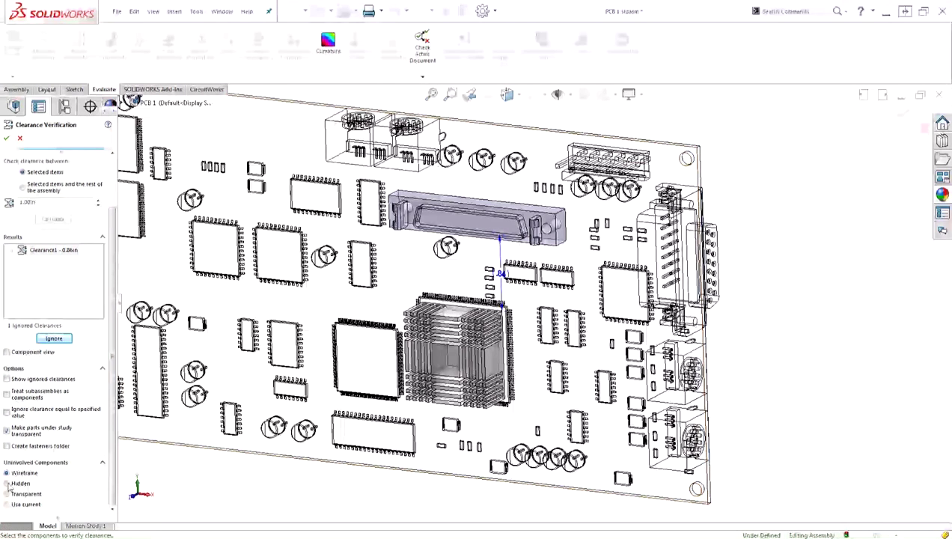
{"action": "left_click", "coordinate": [7, 484]}
{"action": "left_click", "coordinate": [7, 494]}
{"action": "left_click", "coordinate": [7, 504]}
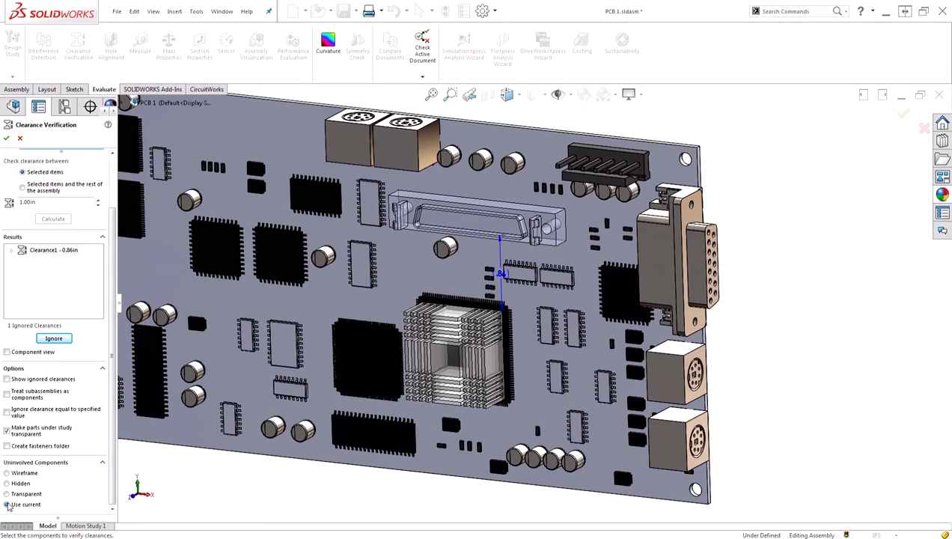
{"action": "left_click", "coordinate": [7, 474]}
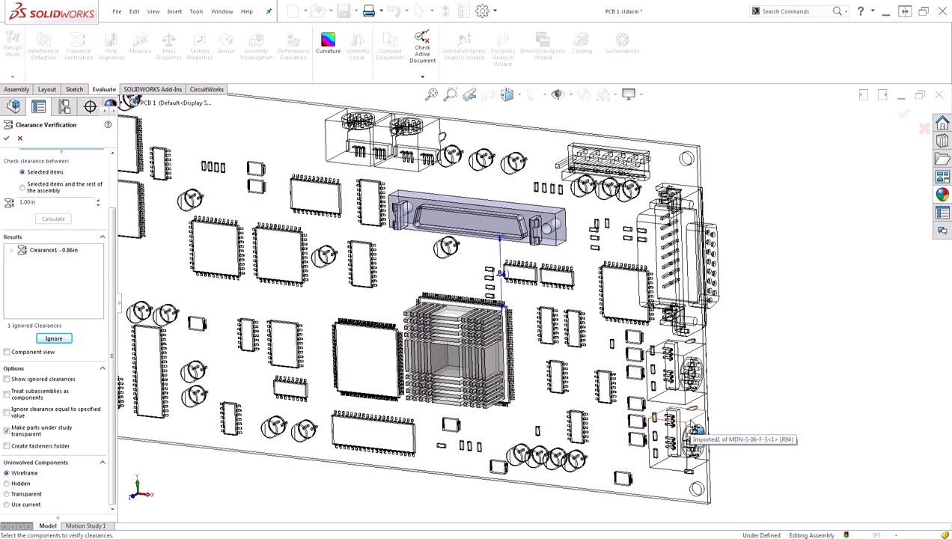
{"action": "left_click", "coordinate": [696, 431]}
Step: Switch the results to Component view and accept to close Clearance Verification
{"action": "scroll", "coordinate": [112, 298], "scroll_direction": "up", "scroll_amount": 3}
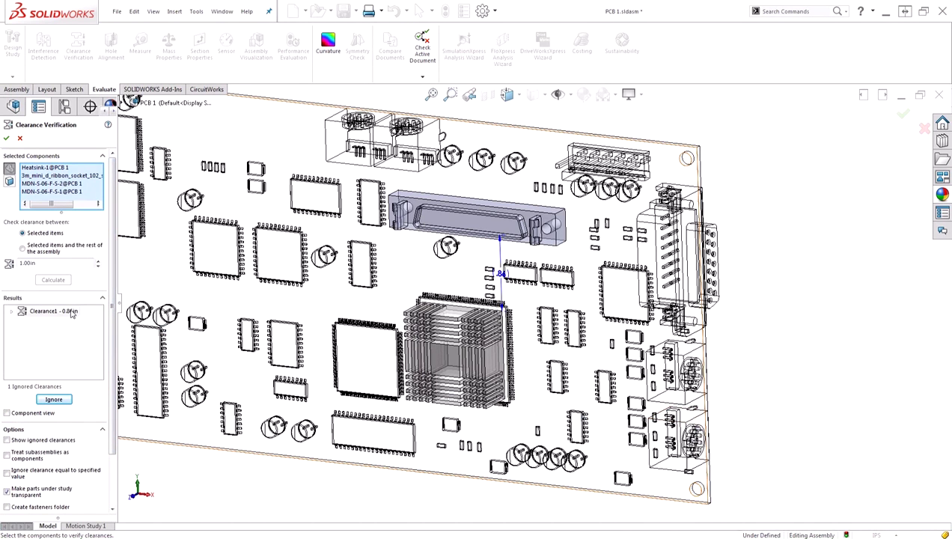
{"action": "left_click", "coordinate": [7, 413]}
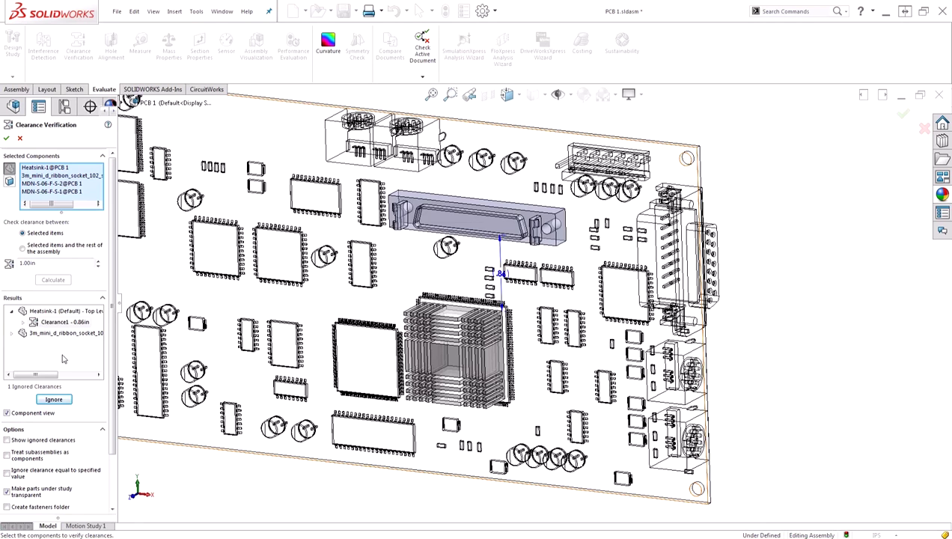
{"action": "left_click", "coordinate": [8, 138]}
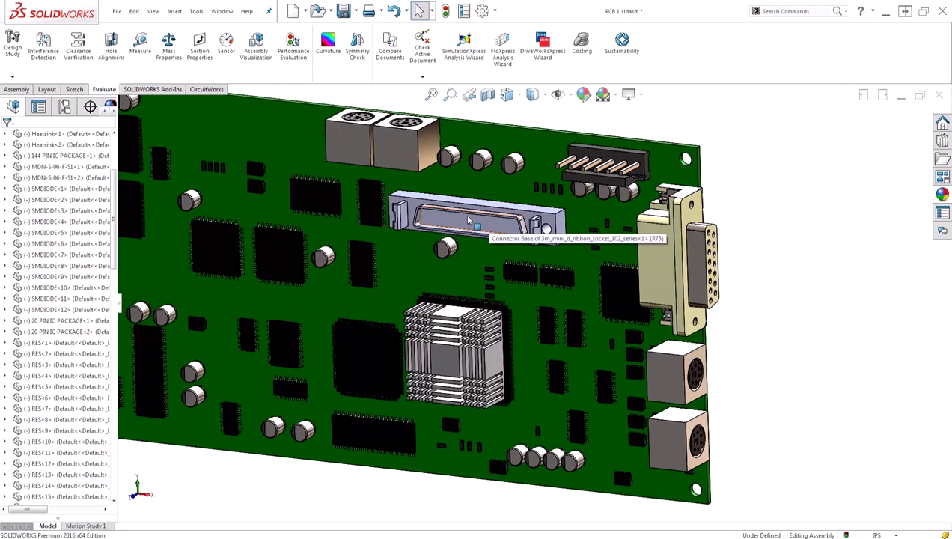
Step: Move the ribbon socket with the triad onto the board's top edge, away from the heatsink
{"action": "right_click", "coordinate": [469, 219]}
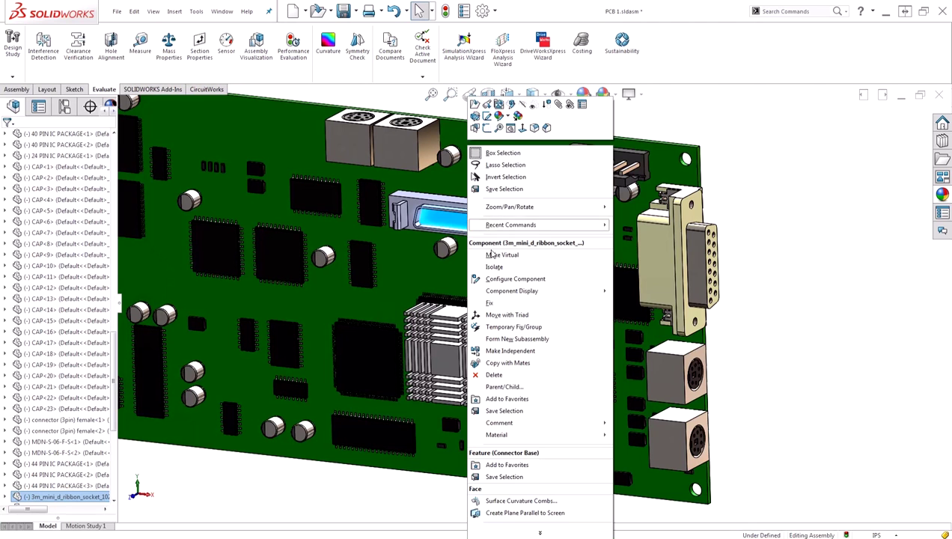
{"action": "left_click", "coordinate": [509, 314]}
{"action": "left_click_drag", "start_coordinate": [519, 230], "coordinate": [253, 131]}
{"action": "middle_click_drag", "start_coordinate": [253, 131], "coordinate": [522, 249]}
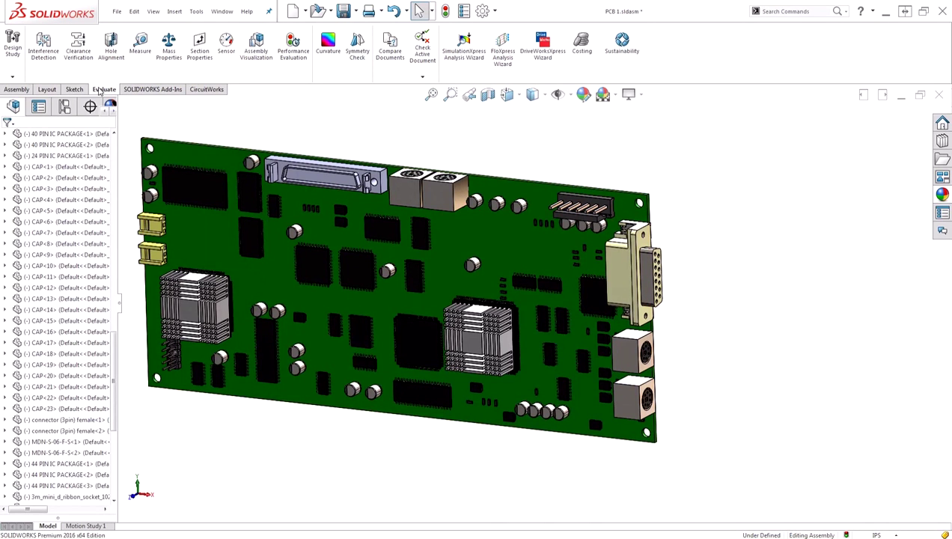
Step: Rerun the clearance check on heatsink, mini-DIN connectors and moved ribbon socket, ignoring the mini-DIN clearance
{"action": "left_click", "coordinate": [80, 54]}
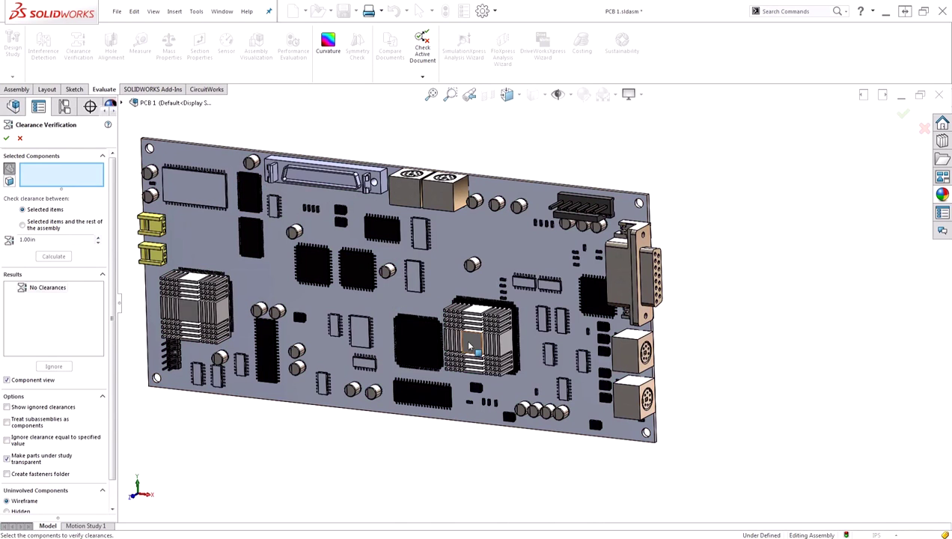
{"action": "left_click", "coordinate": [497, 339]}
{"action": "left_click", "coordinate": [632, 351]}
{"action": "left_click", "coordinate": [633, 397]}
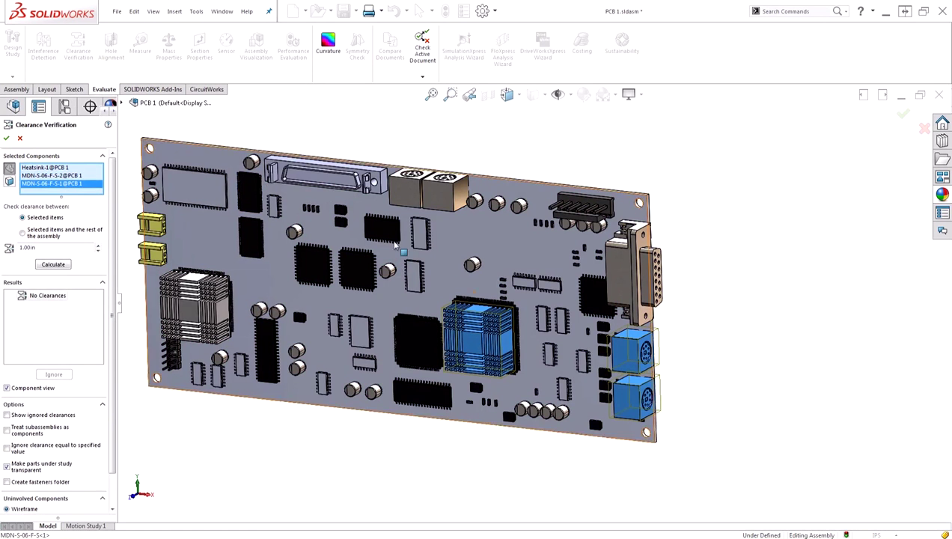
{"action": "left_click", "coordinate": [328, 175]}
{"action": "left_click", "coordinate": [51, 279]}
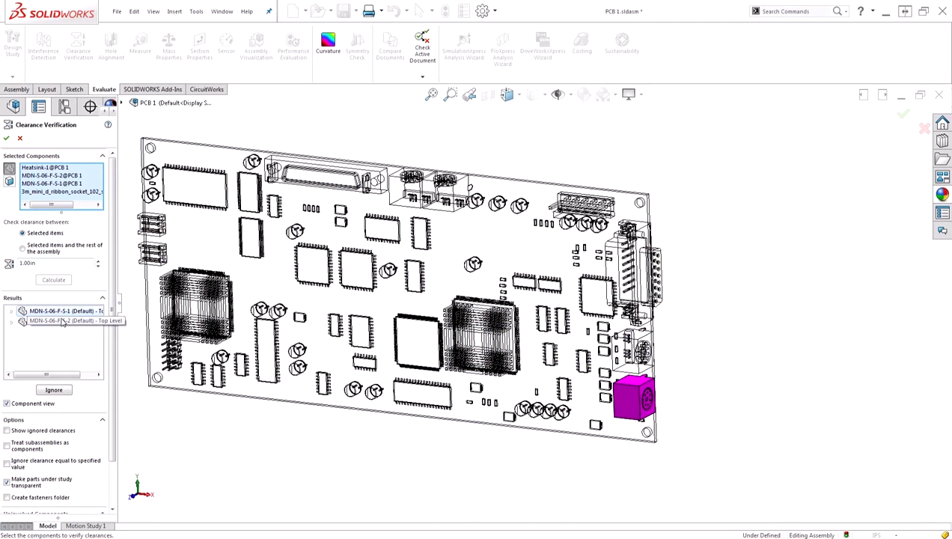
{"action": "left_click", "coordinate": [53, 390]}
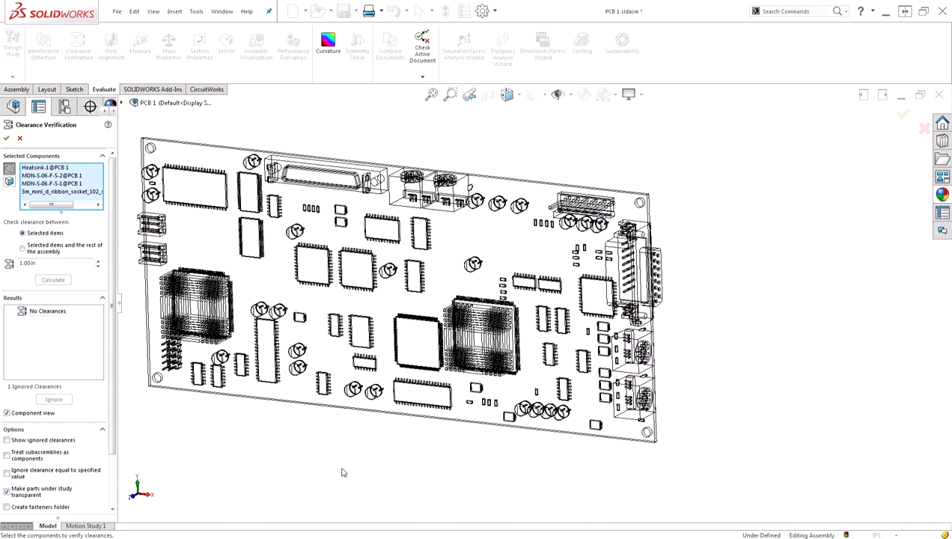